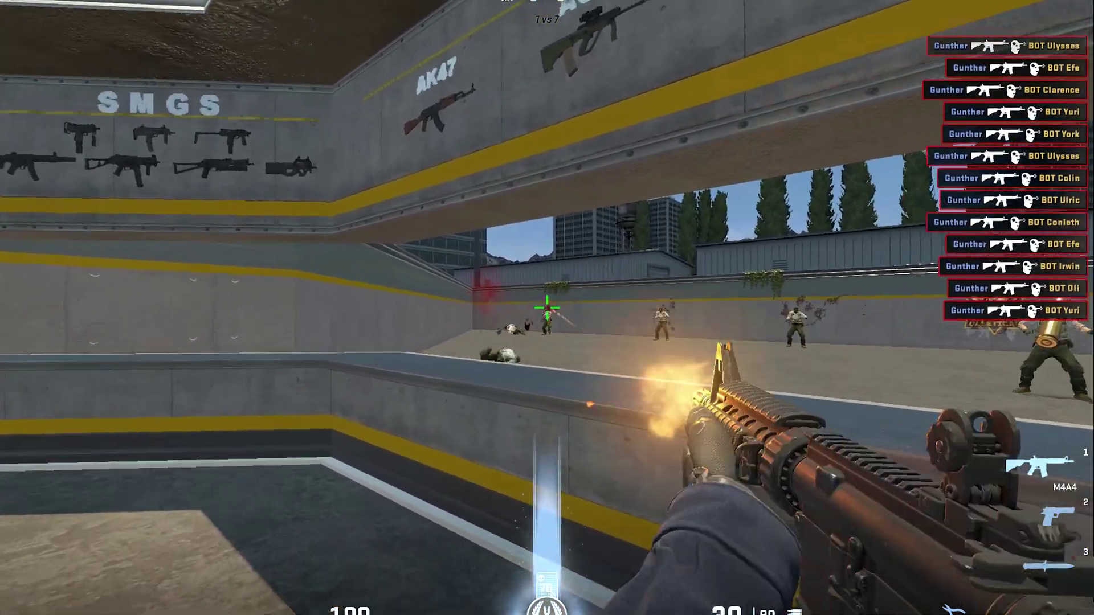
pyautogui.moveTo(547, 308); pyautogui.dragTo(547, 307)
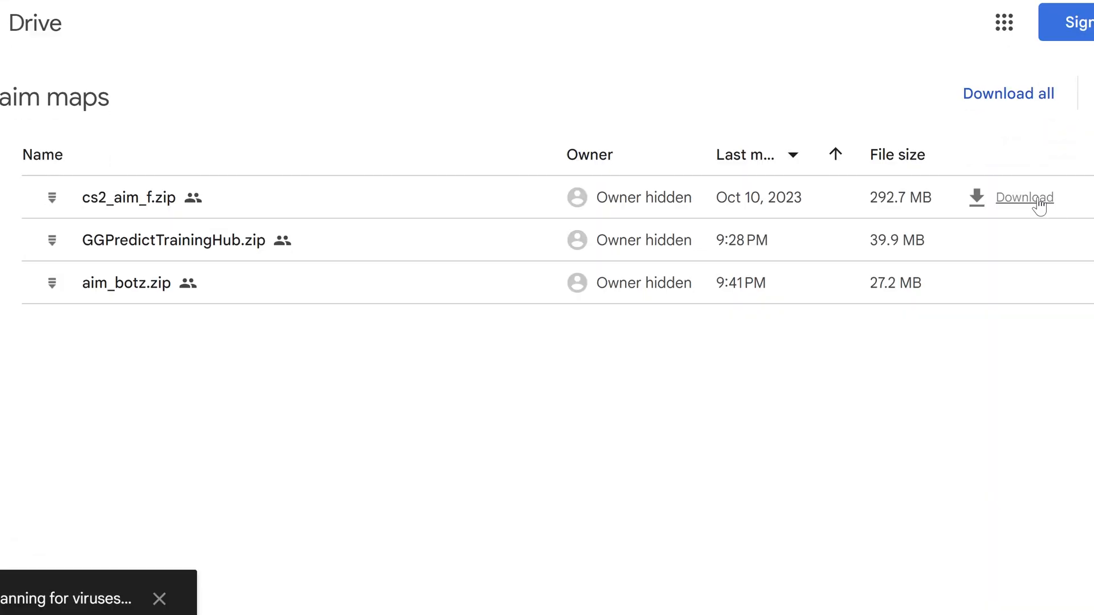
# - Shoot bots, then start downloading the cs2_aim_f.zip archive from Google Drive
pyautogui.click(1037, 200)
# - Confirm the download and browse into Steam\steamapps\common\Counter-Strike Global Offensive
pyautogui.click(726, 394)
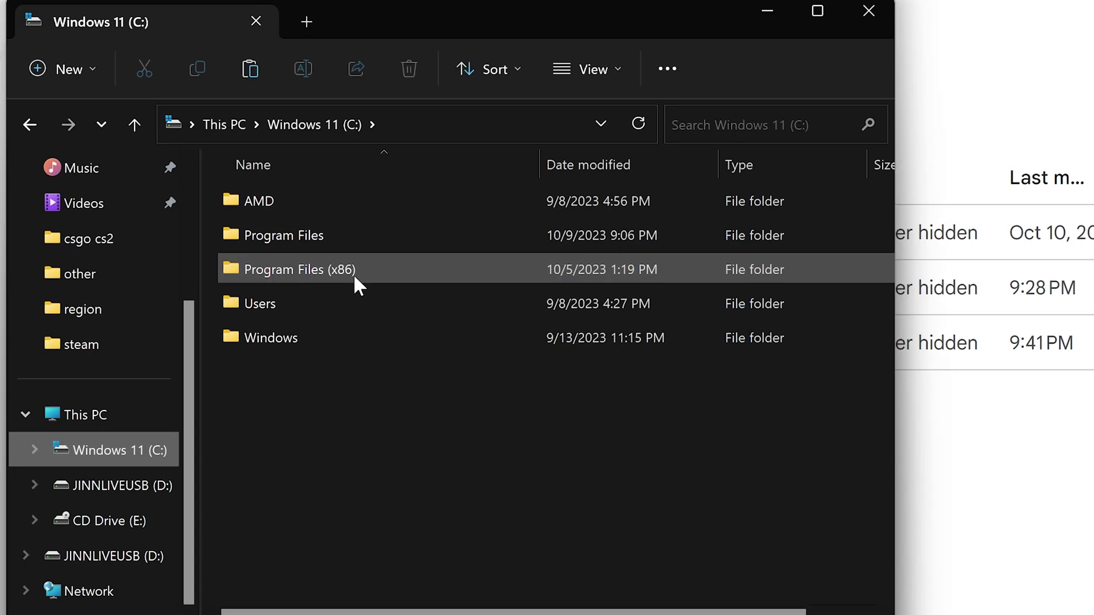
pyautogui.doubleClick(353, 273)
pyautogui.scroll(-5, 356, 359)
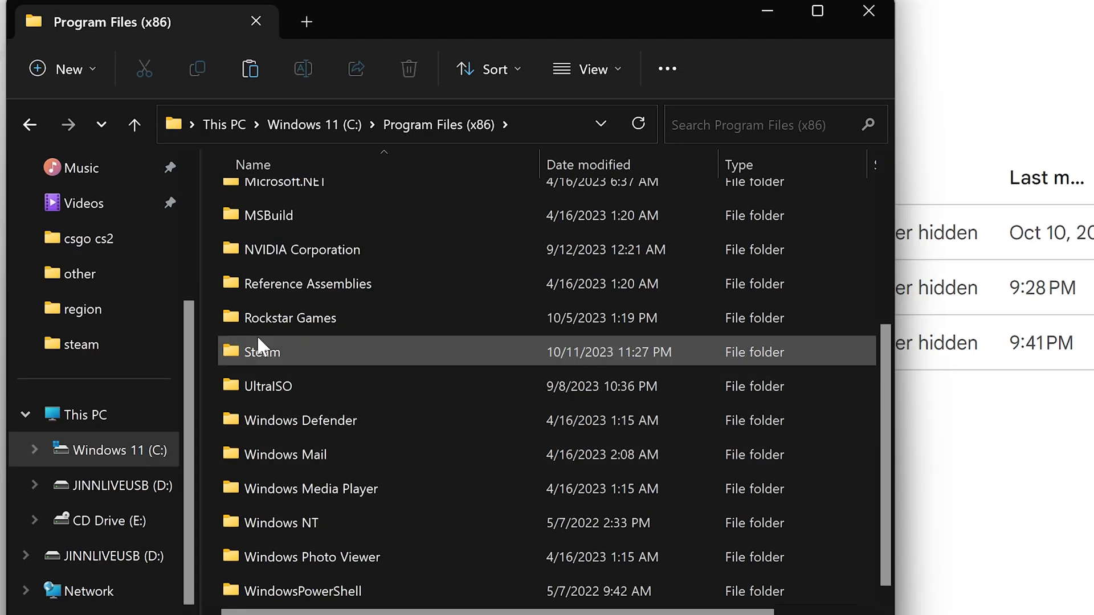
pyautogui.doubleClick(306, 353)
pyautogui.scroll(-3, 373, 479)
pyautogui.doubleClick(374, 523)
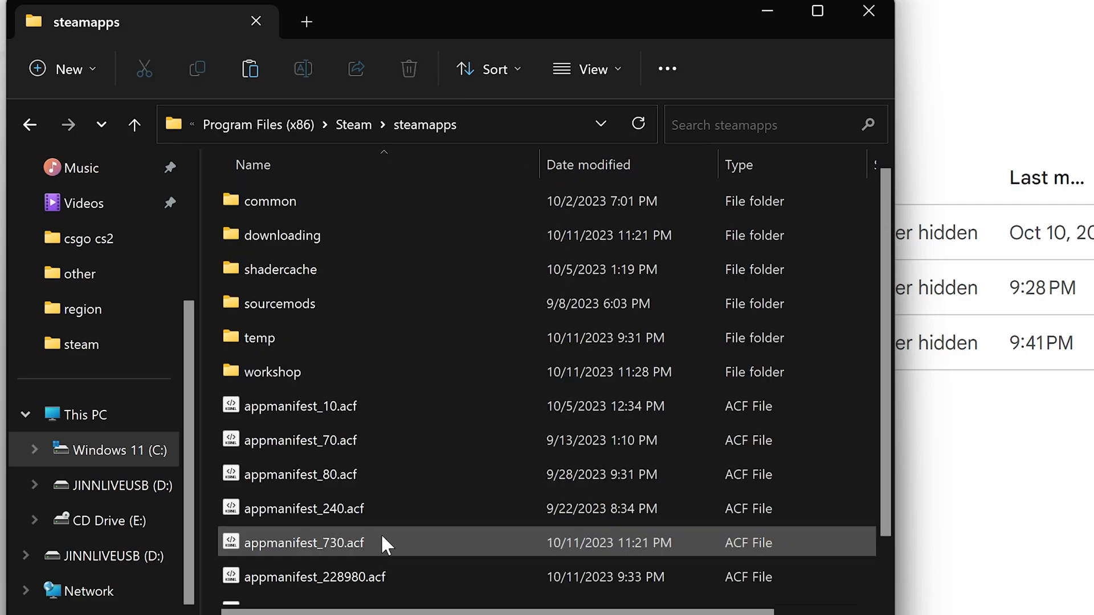
pyautogui.doubleClick(306, 201)
pyautogui.doubleClick(396, 203)
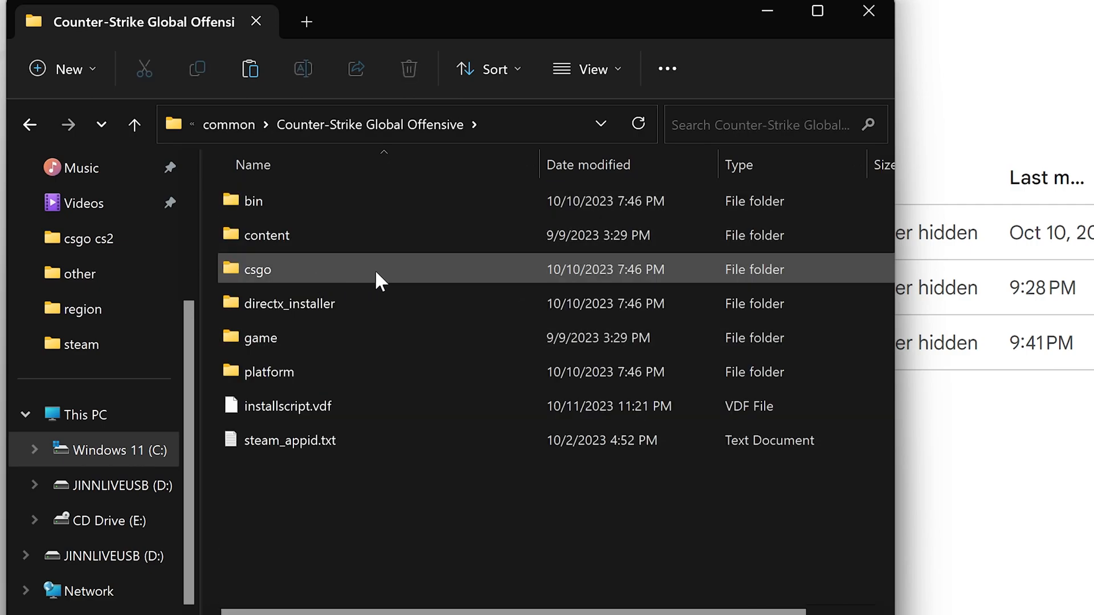
# - Reach the game\csgo\maps folder, navigating to its pasted path
pyautogui.doubleClick(398, 336)
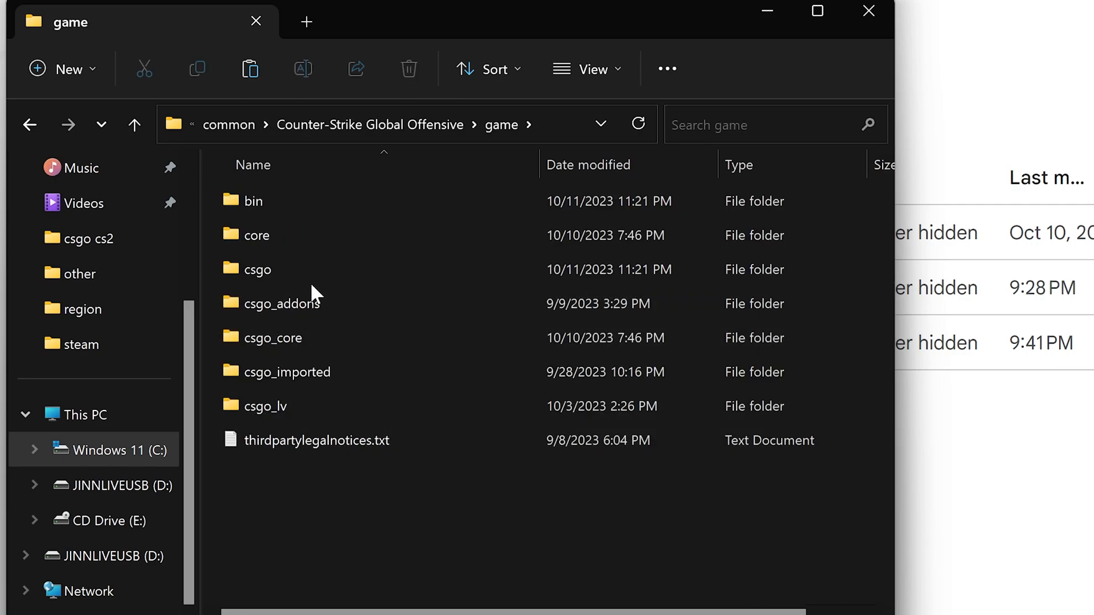
pyautogui.doubleClick(307, 267)
pyautogui.doubleClick(306, 330)
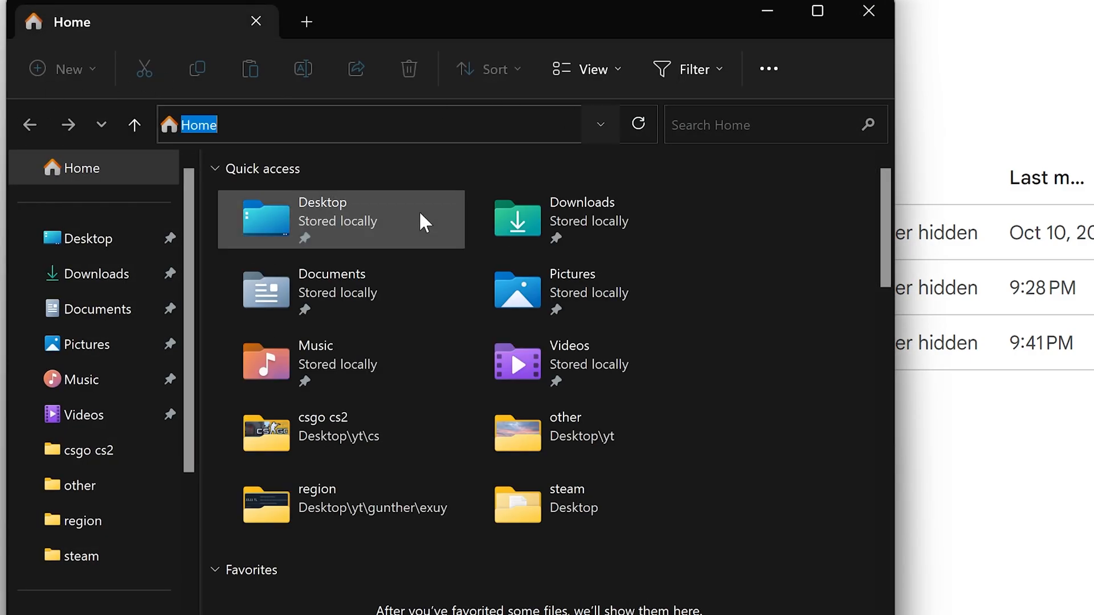
pyautogui.hotkey('ctrl', 'v')
pyautogui.press('Return')
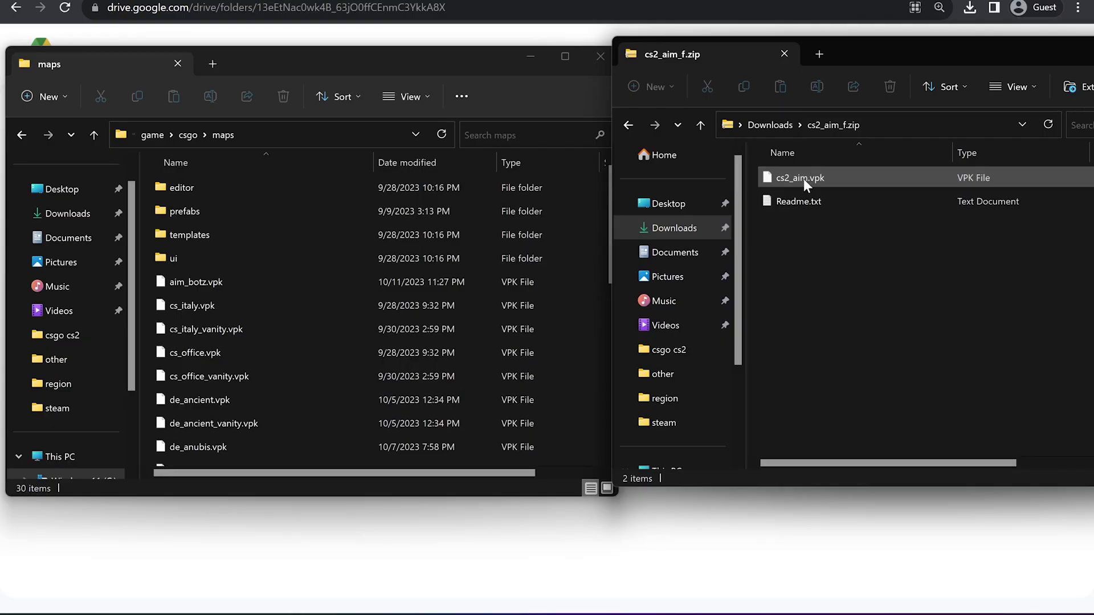
# - Move cs2_aim.vpk into the maps folder and close the window
pyautogui.moveTo(800, 178); pyautogui.dragTo(1019, 265)
pyautogui.moveTo(278, 409); pyautogui.dragTo(278, 408)
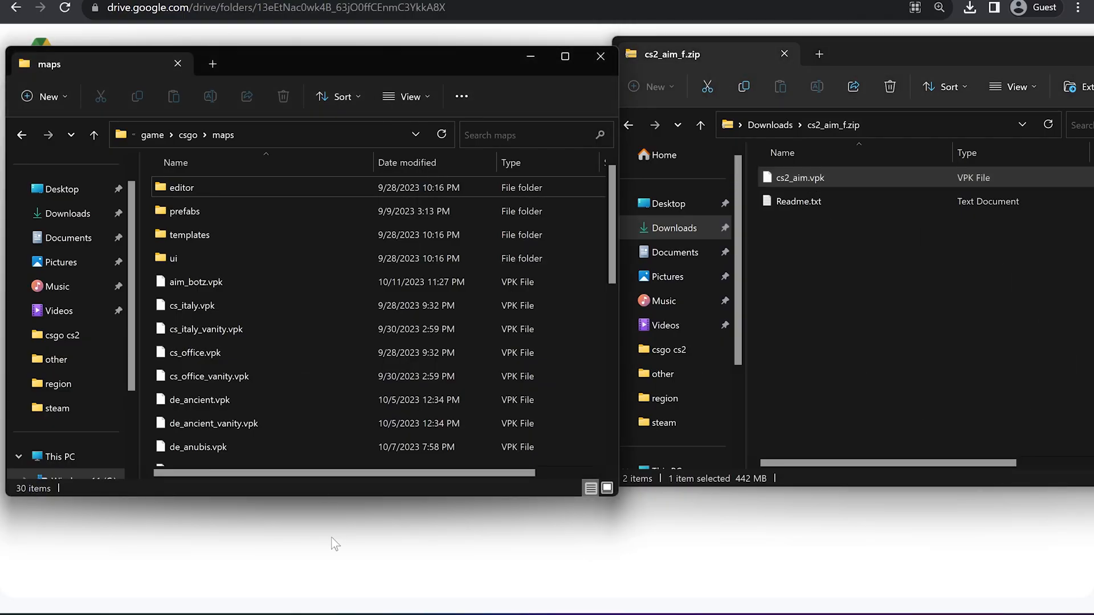
pyautogui.click(599, 56)
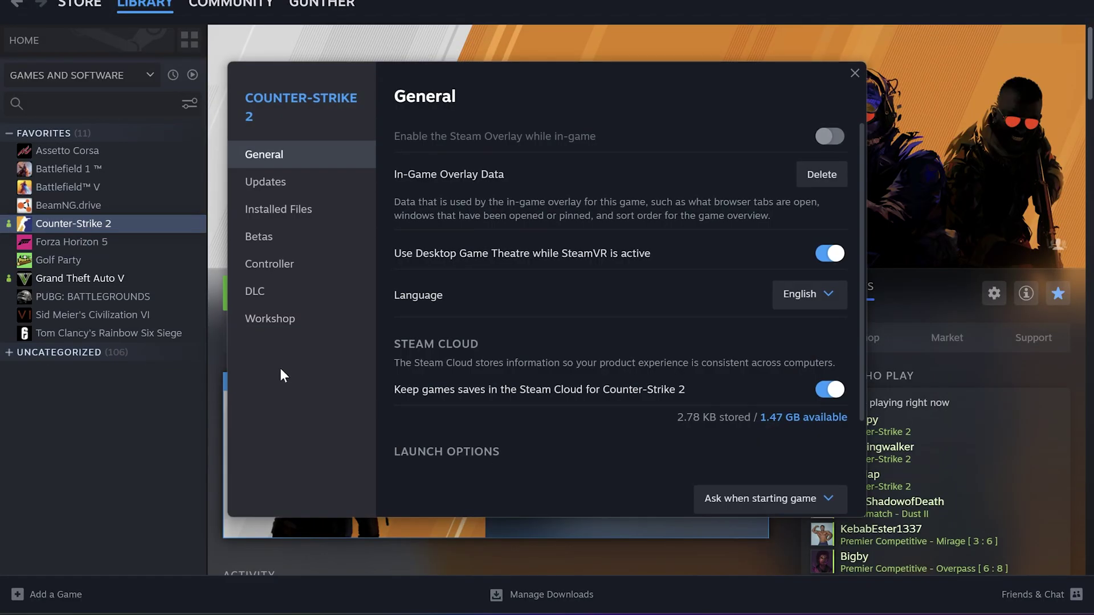
pyautogui.scroll(-3, 511, 410)
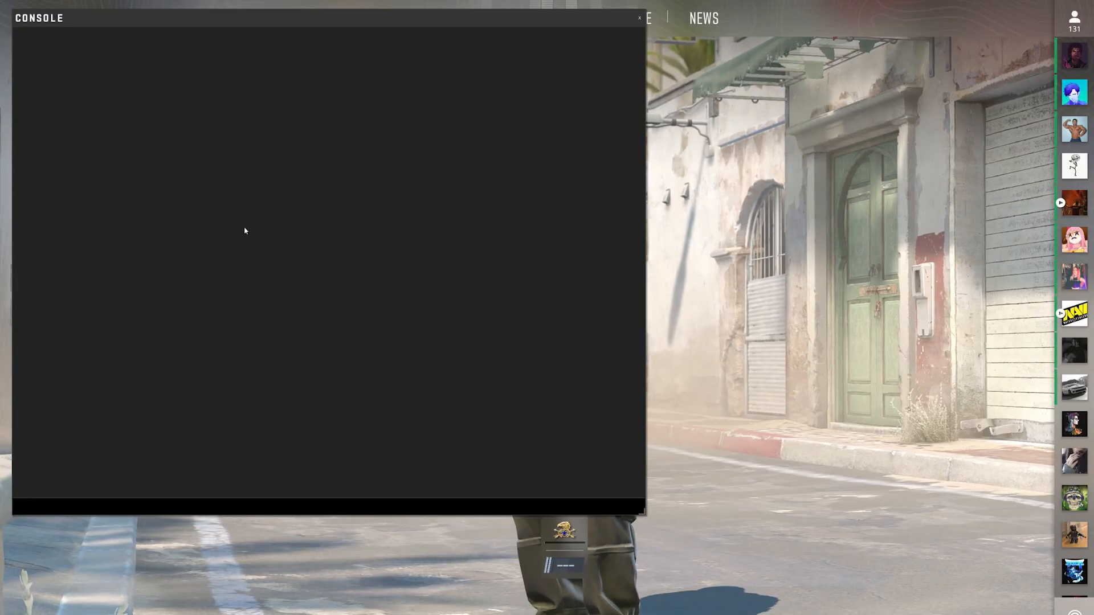
# - Load the cs2_aim map with the console command map cs2_aim
pyautogui.press('`')
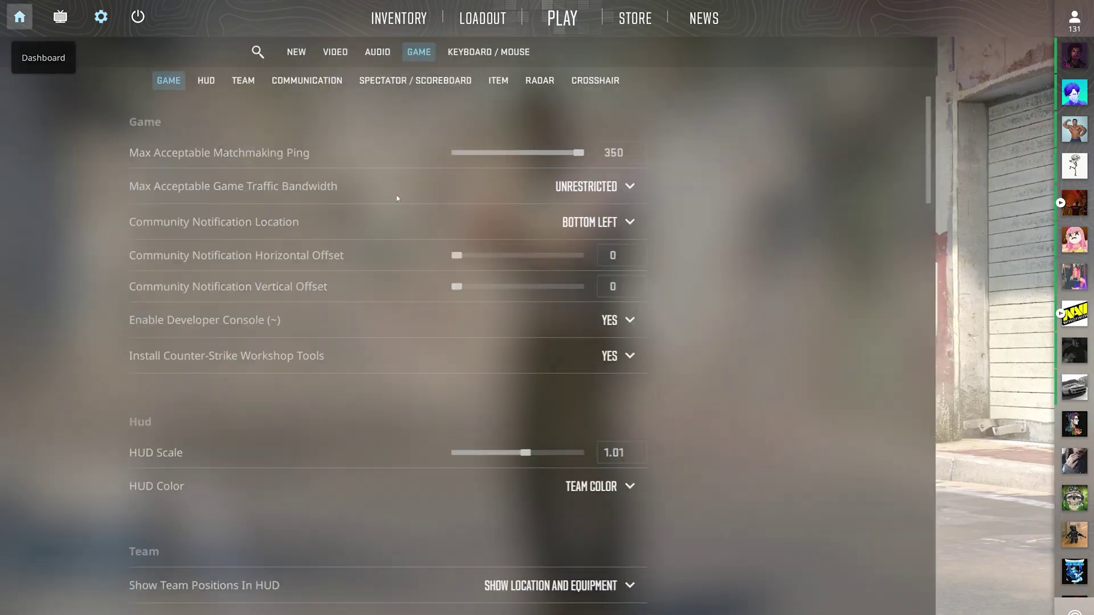
pyautogui.press('Escape')
pyautogui.press('`')
pyautogui.write('map cs2_aim')
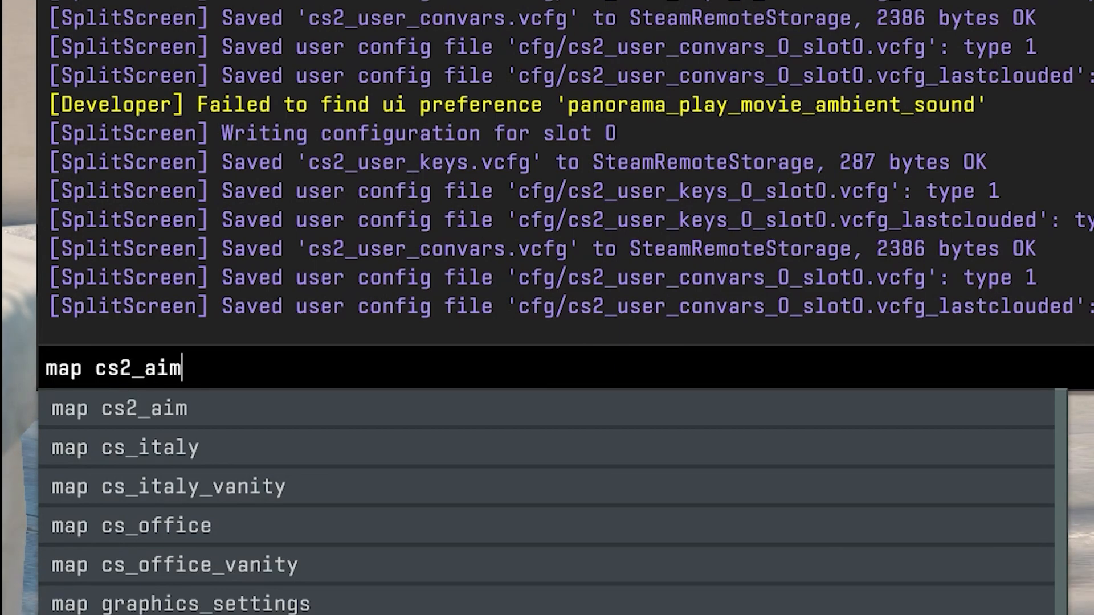
pyautogui.press('Return')
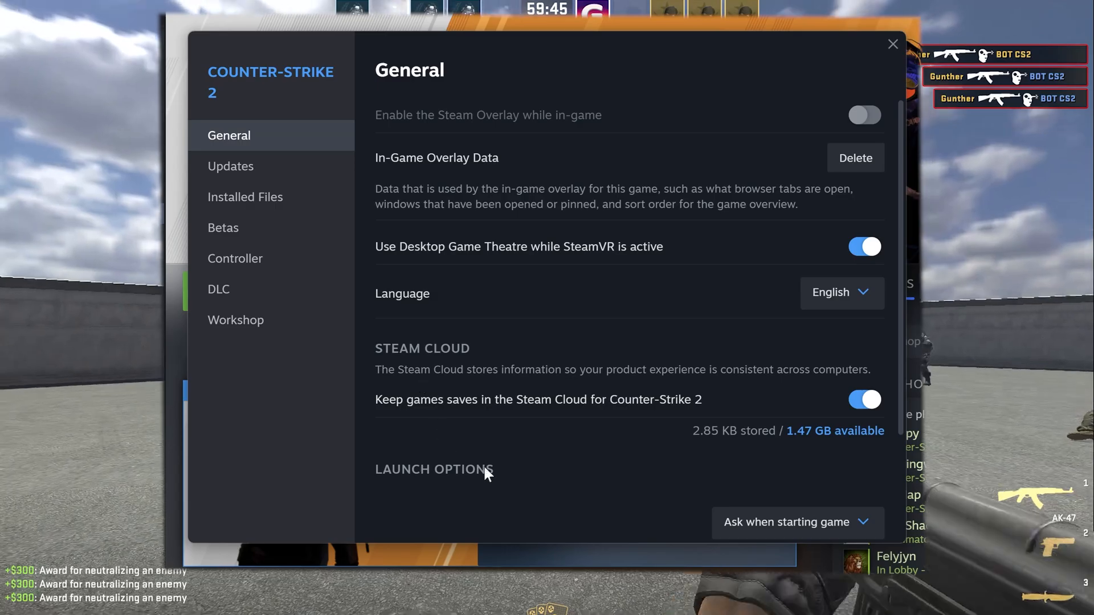
# - Delete the -insecure launch option, close properties and shoot a bot on cs2_aim
pyautogui.press('BackSpace')
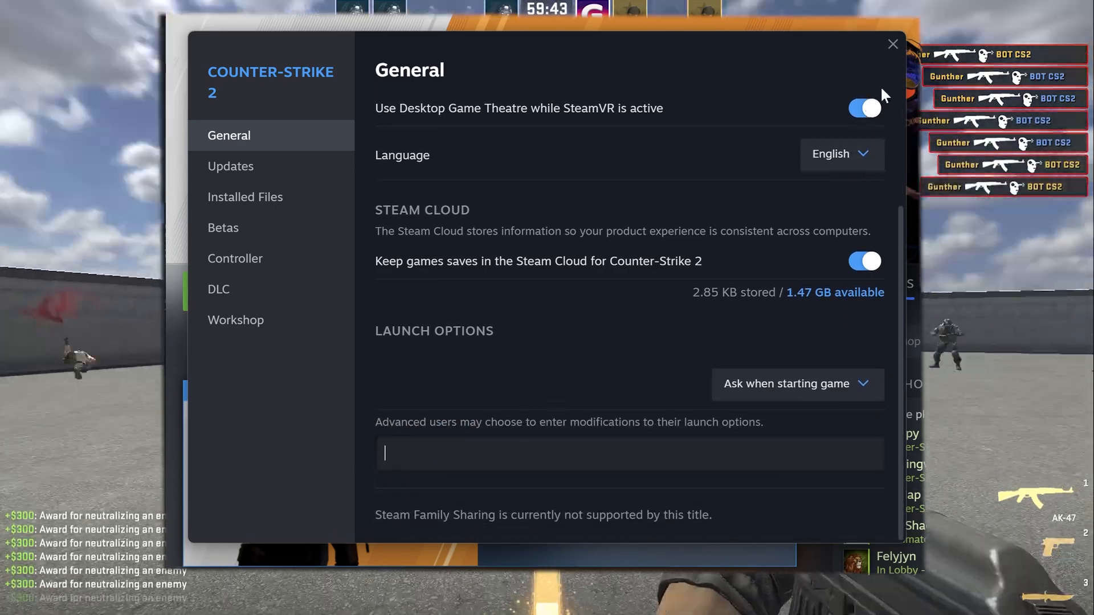
pyautogui.click(893, 44)
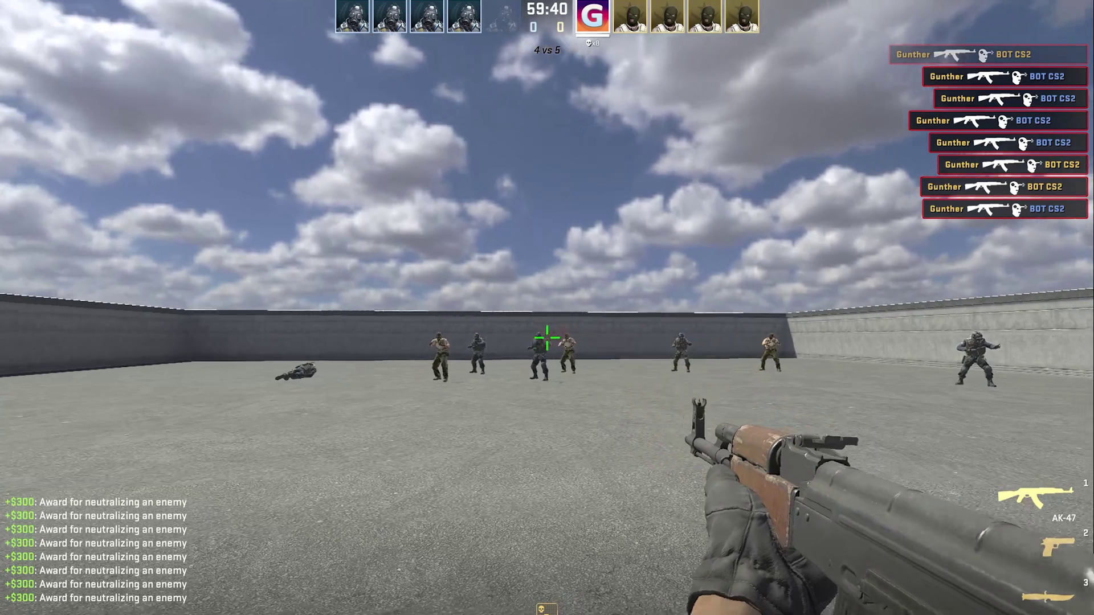
pyautogui.click(547, 340)
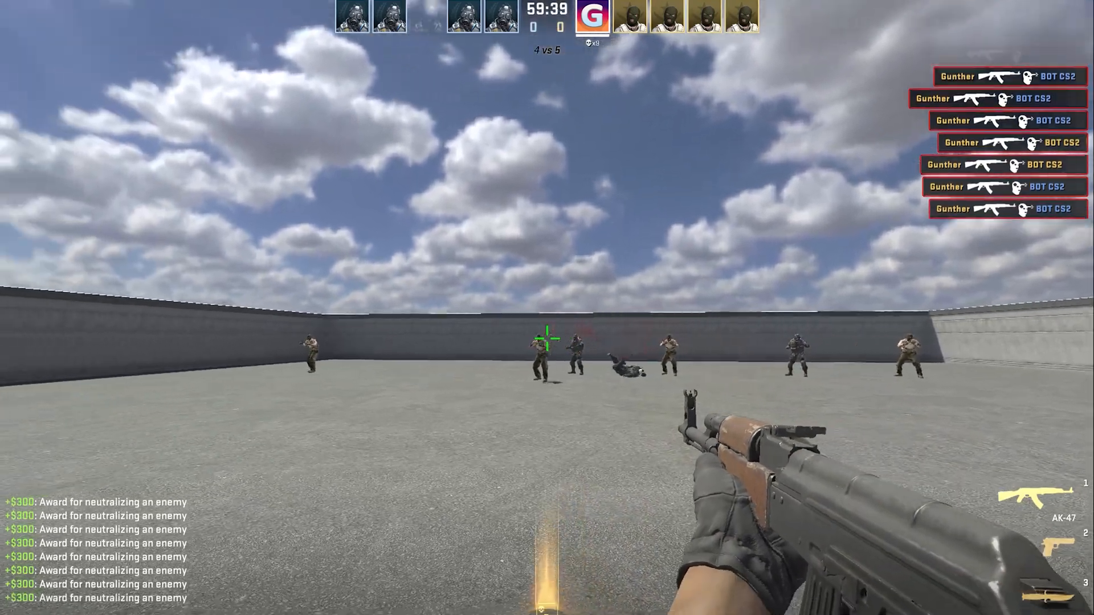